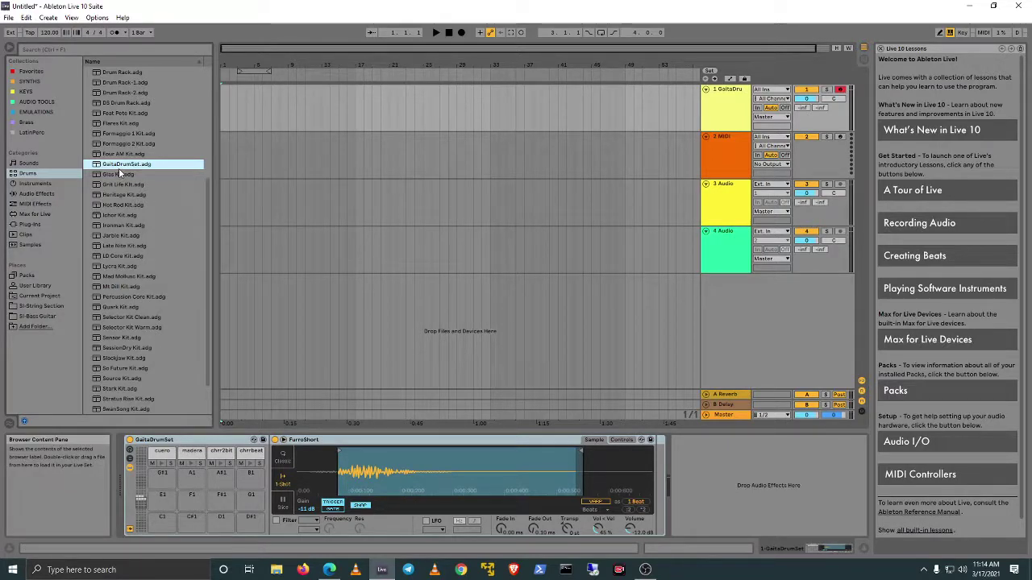
- Find the empty Drum Rack in the Drums browser category and load it onto track 1
click(25, 174)
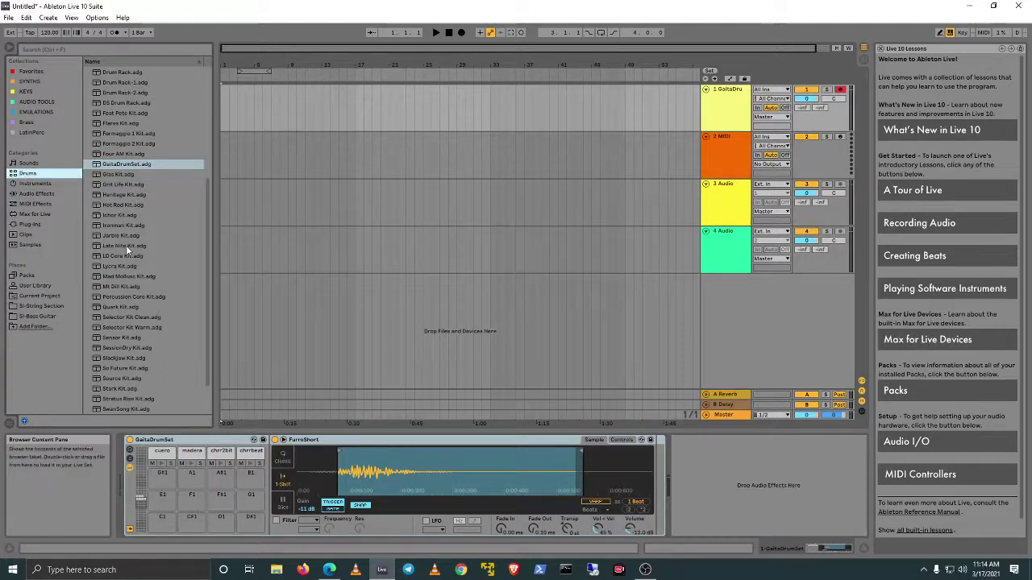
scroll(130, 247, down, 4)
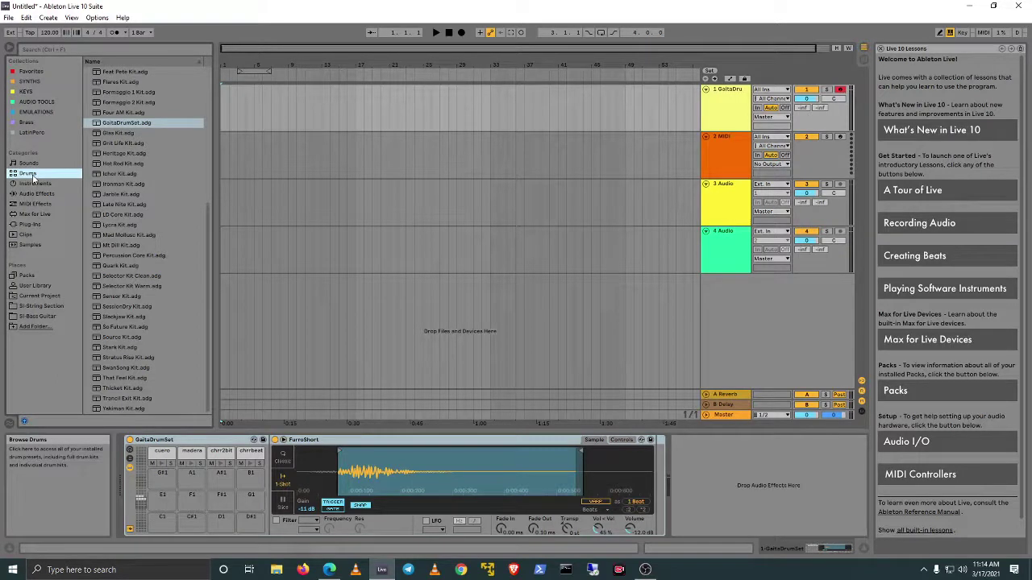
drag(206, 245, 209, 101)
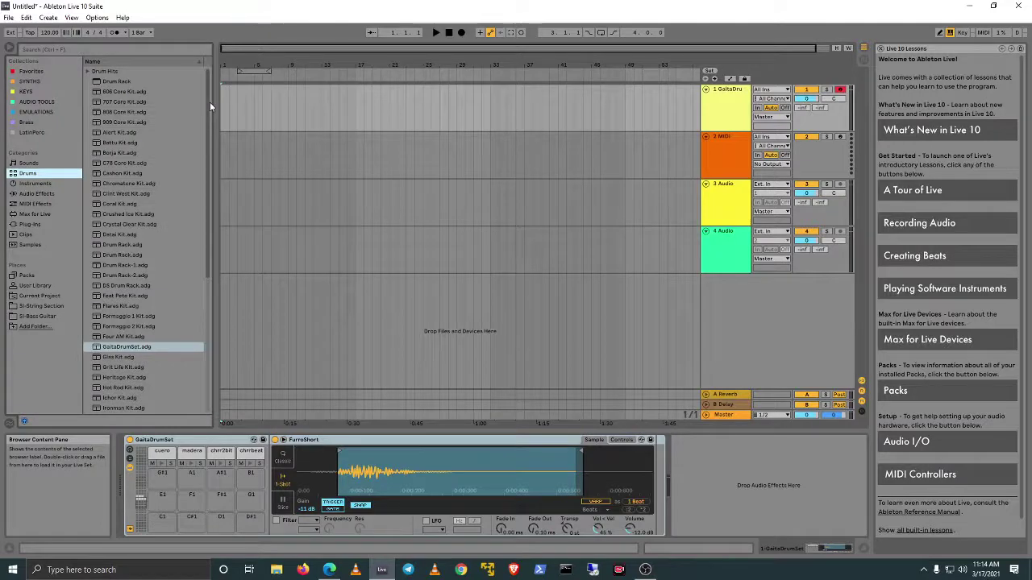
click(121, 82)
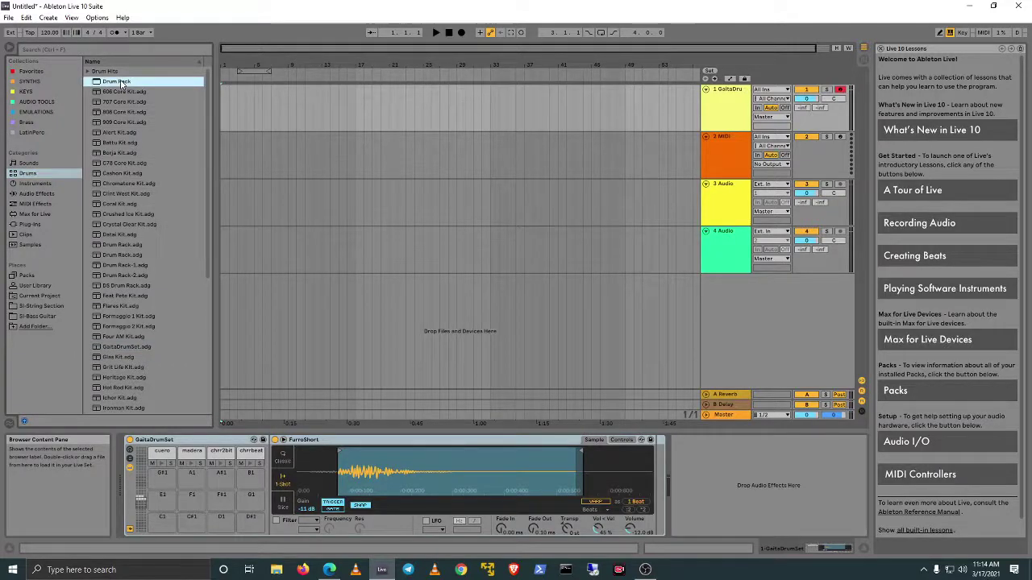
double_click(121, 81)
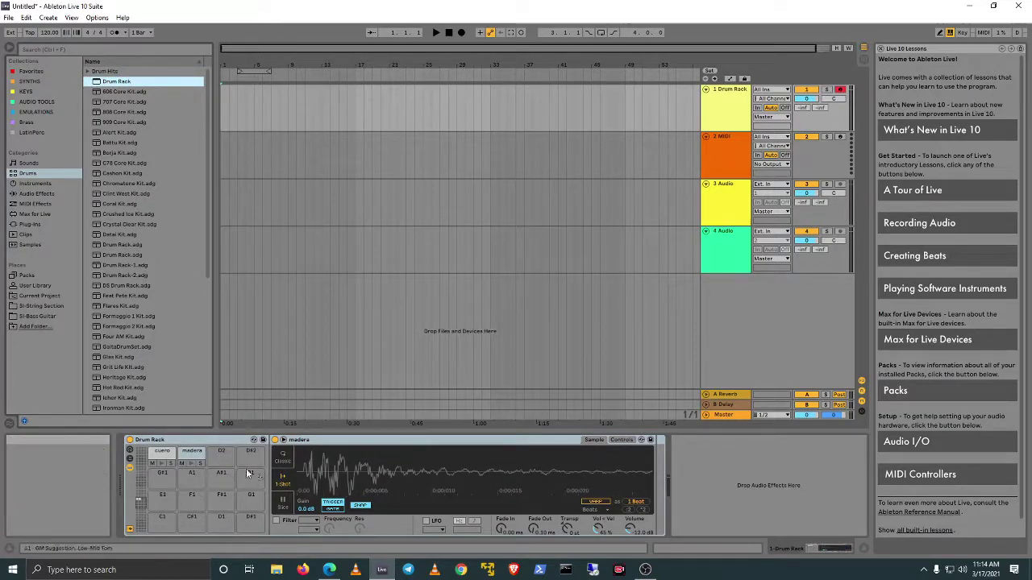
- Delete the cuero and madera samples from Drum Rack pads C2 and C#2
right_click(160, 457)
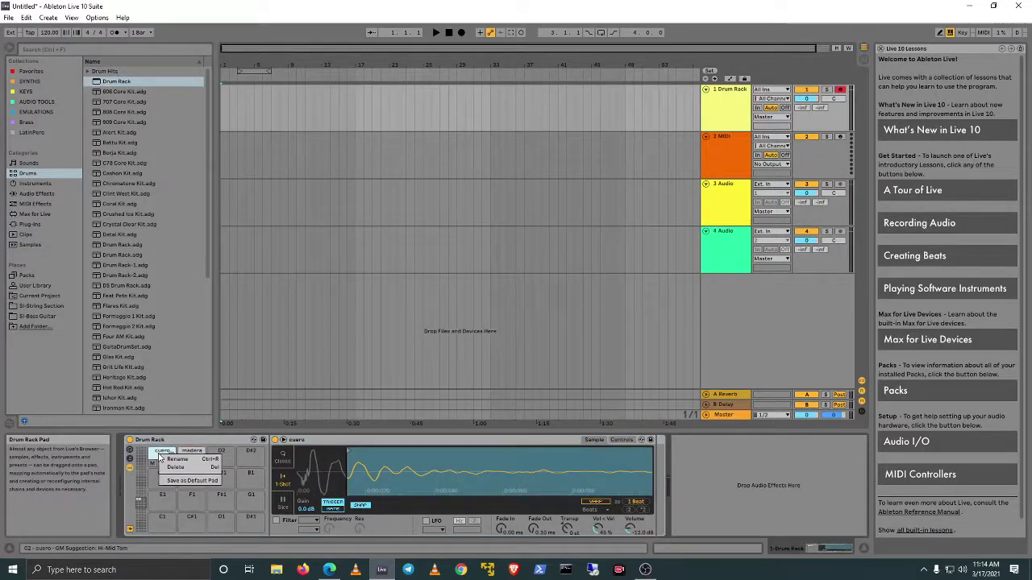
click(203, 439)
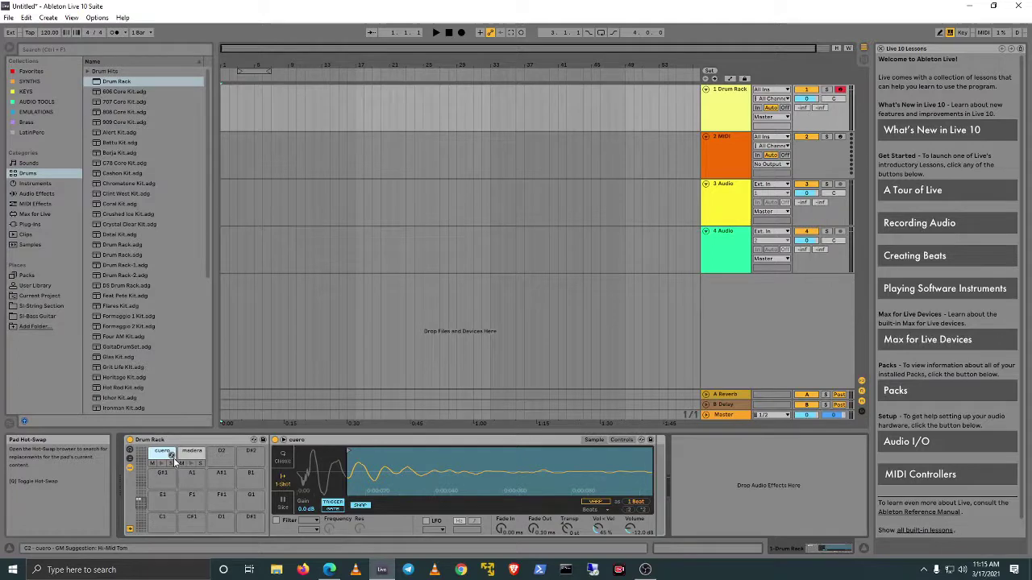
key(Delete)
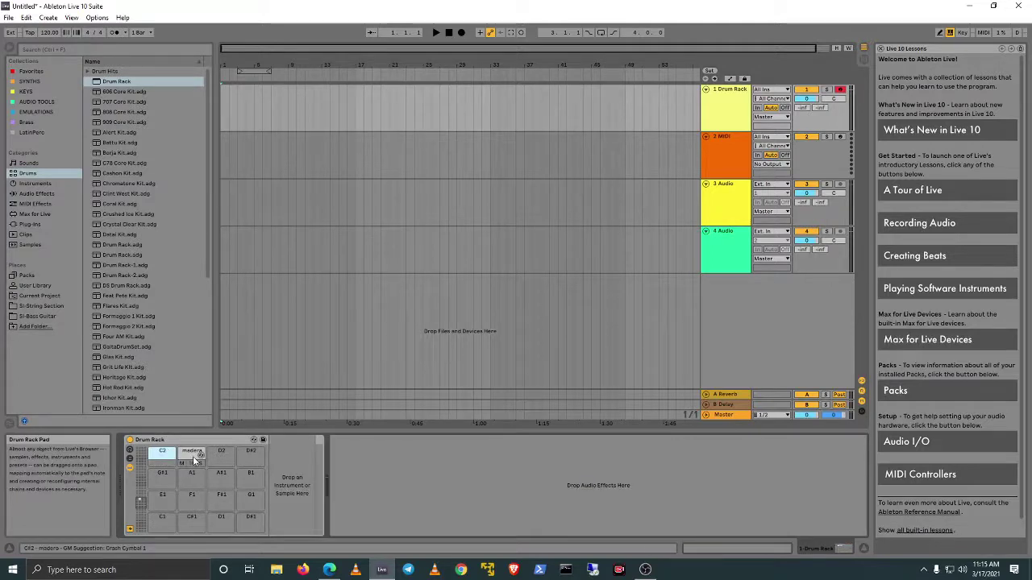
click(193, 459)
key(Delete)
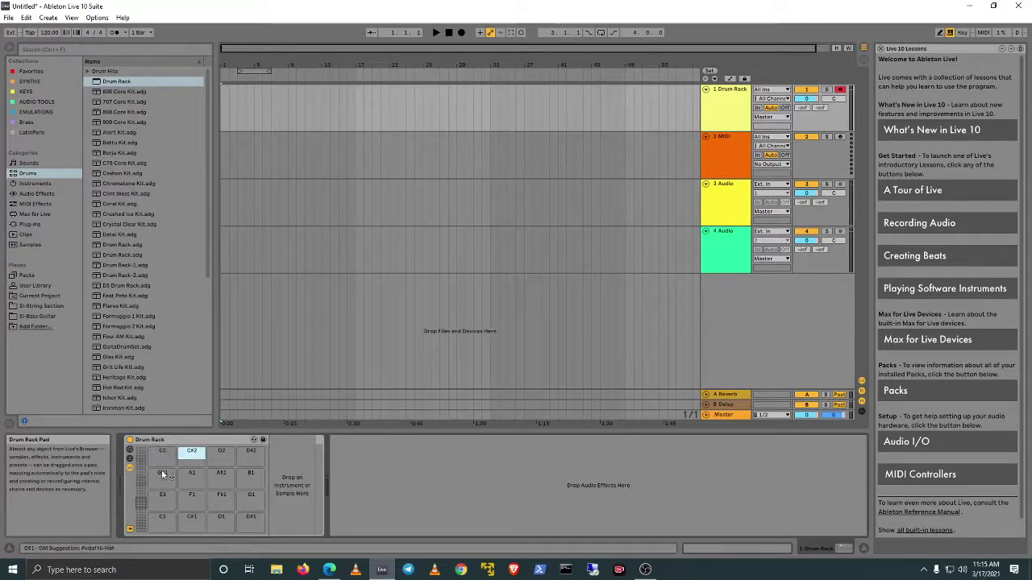
click(164, 458)
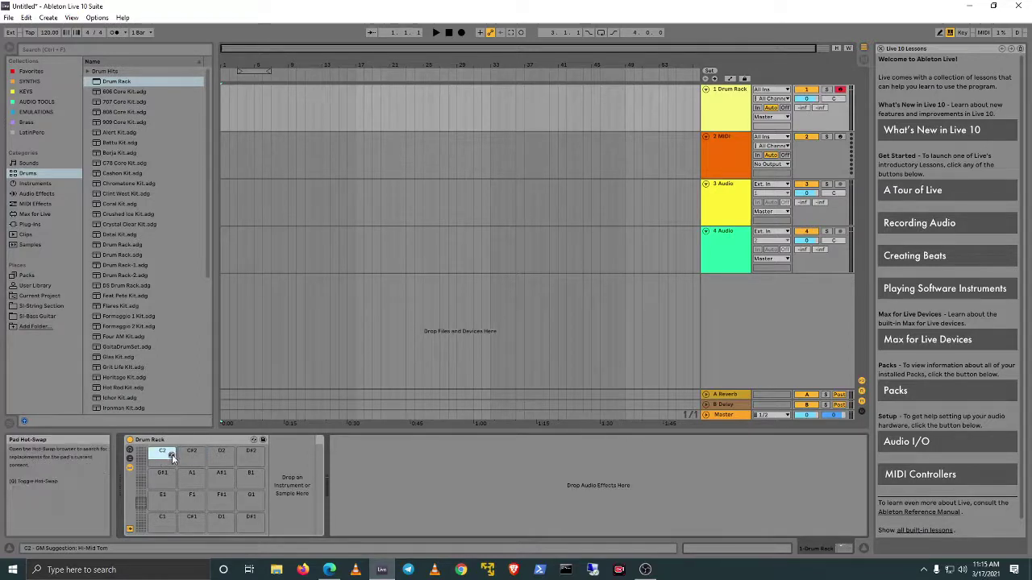
click(171, 456)
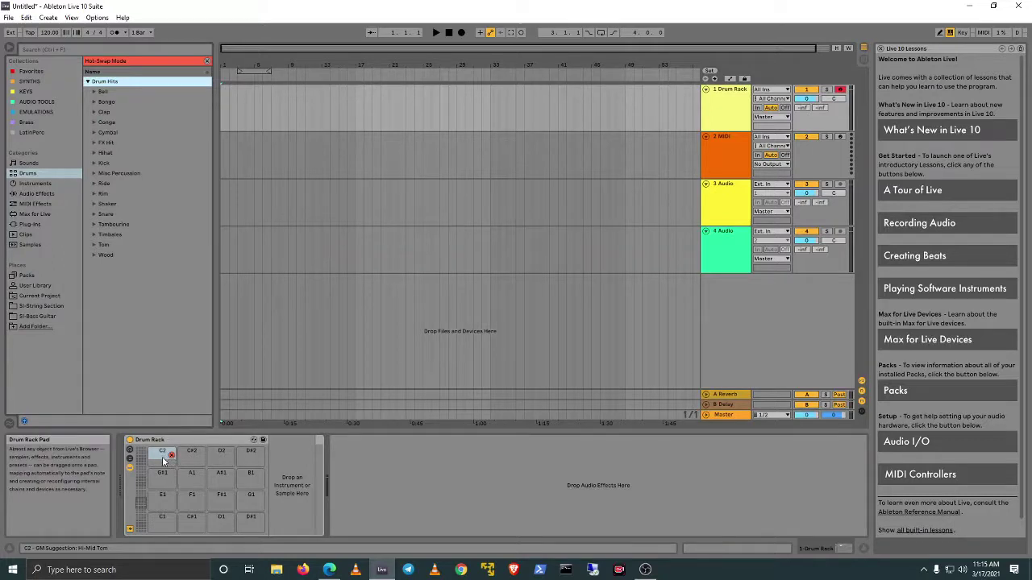
click(171, 456)
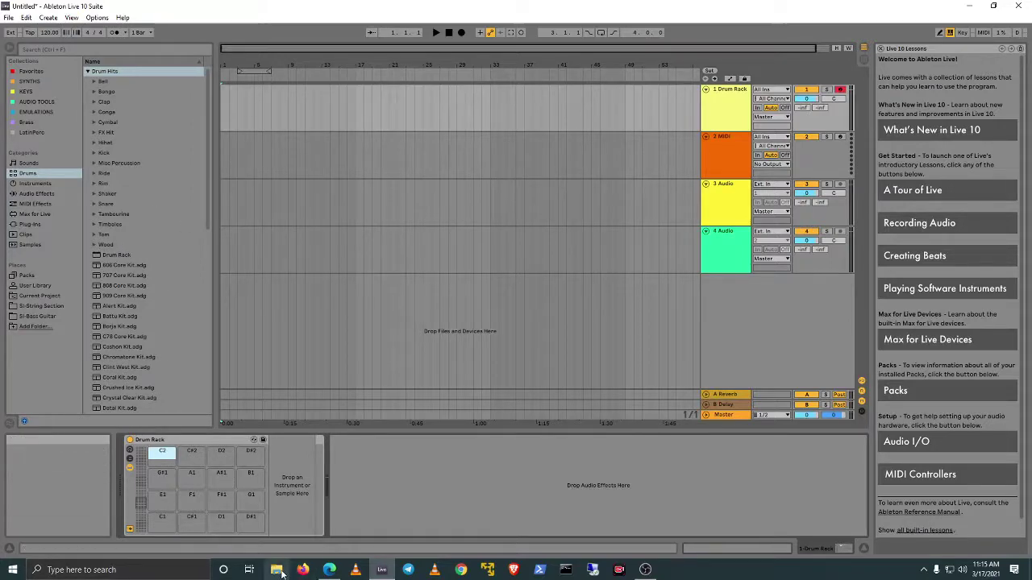
- Switch to File Explorer, open the Music > Samples > Tambora folder and move its window clear of the drum pads
click(278, 569)
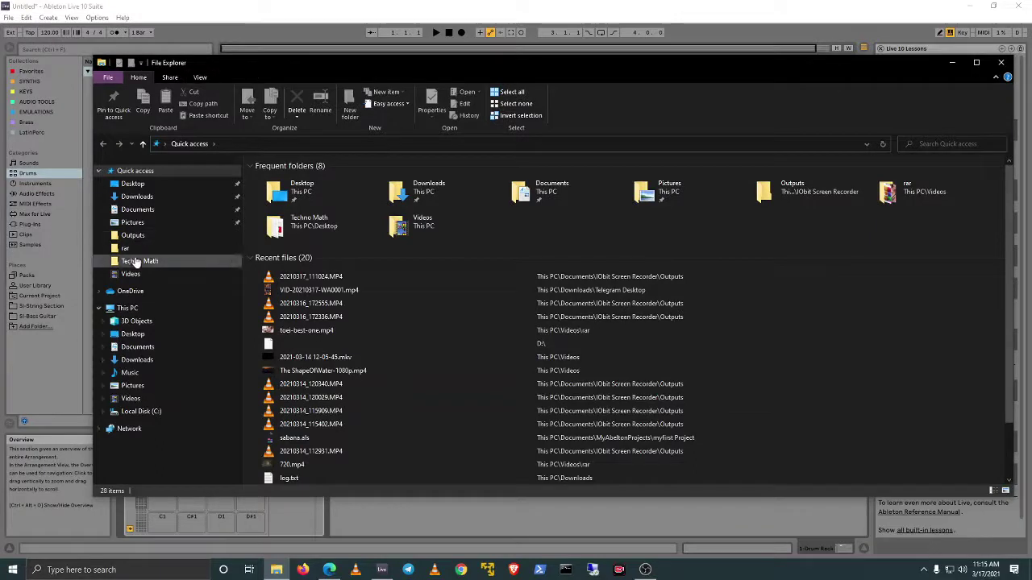
click(133, 375)
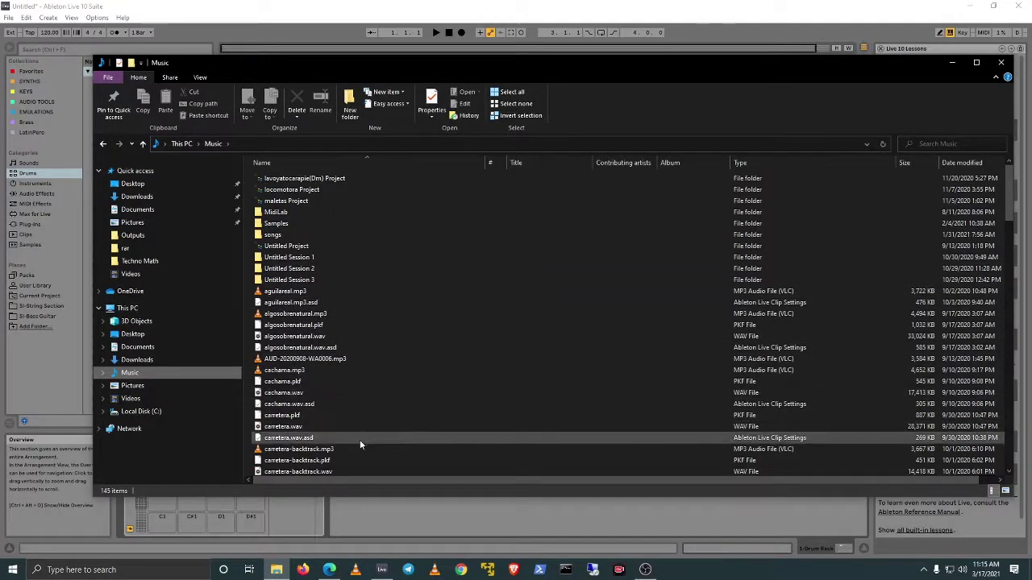
double_click(276, 223)
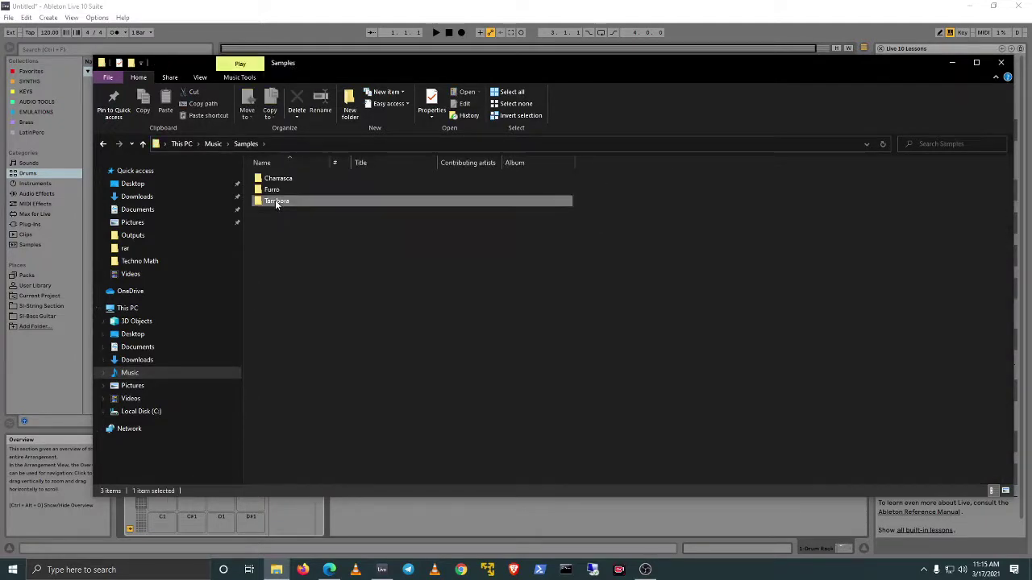
double_click(275, 204)
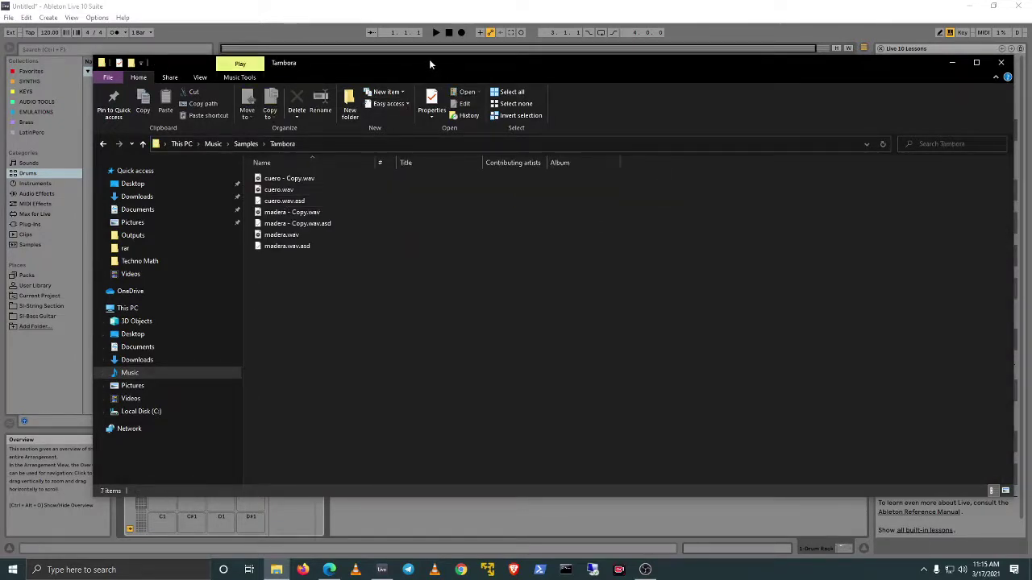
drag(429, 59, 672, 76)
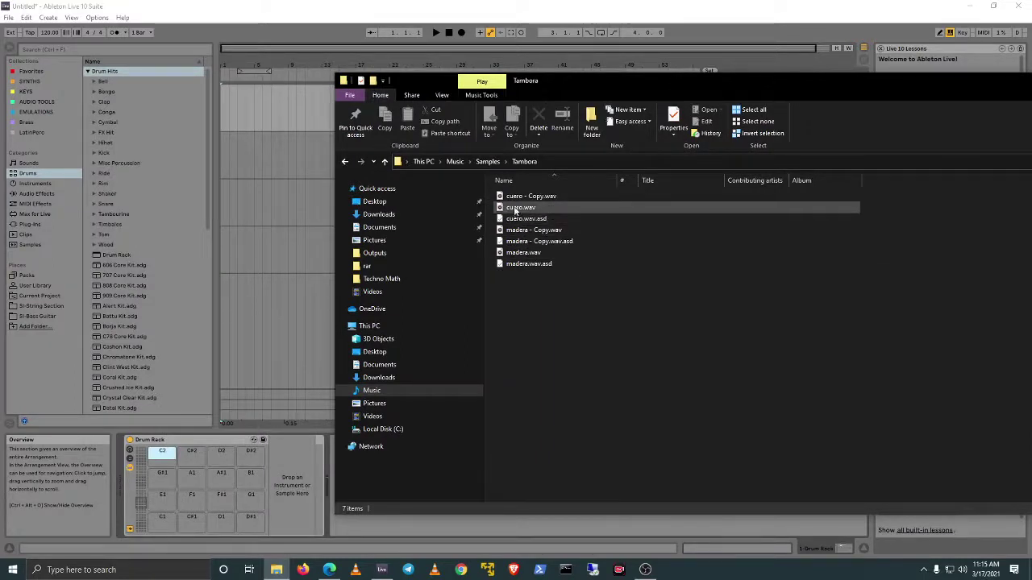
- Load cuero.wav onto pad C2 and madera.wav onto pad C#2 of the Drum Rack, and close the folder window
drag(519, 207, 163, 459)
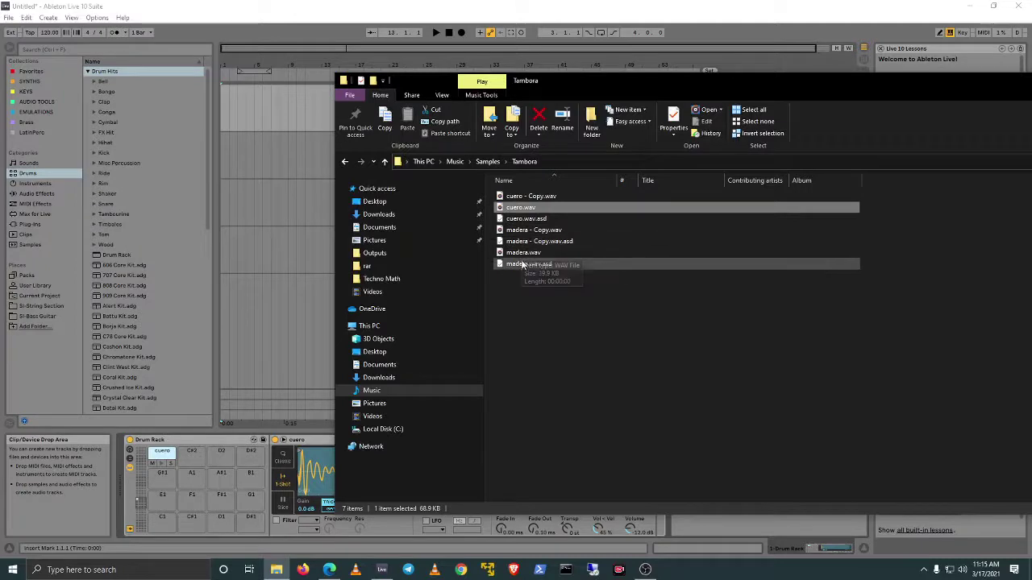
drag(522, 257, 194, 458)
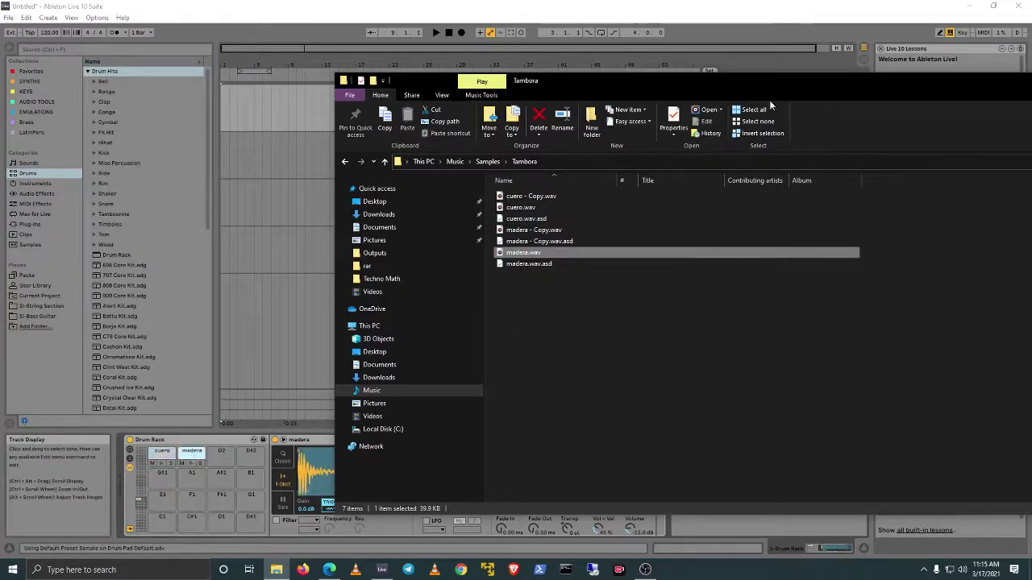
drag(935, 81, 673, 108)
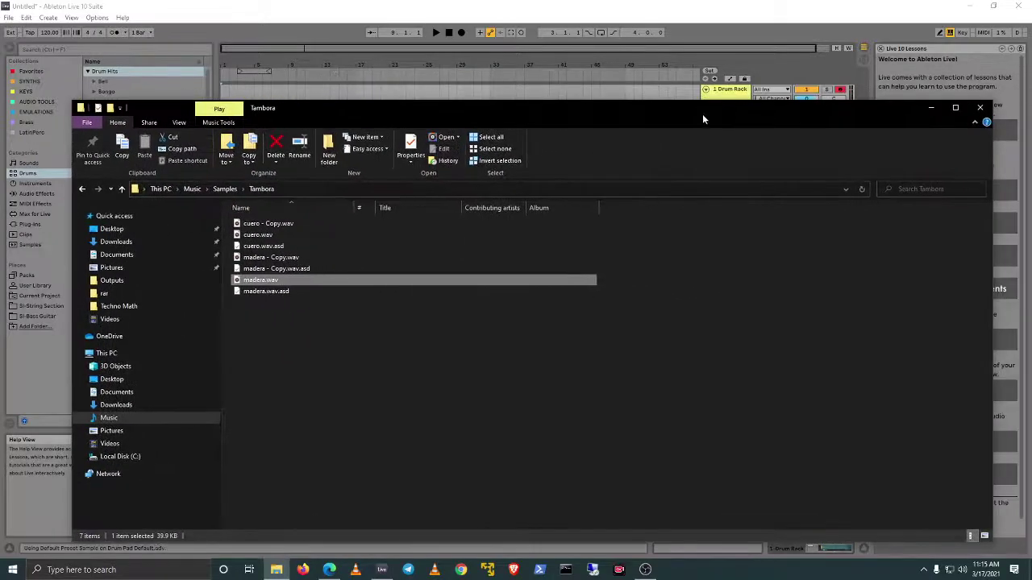
click(981, 108)
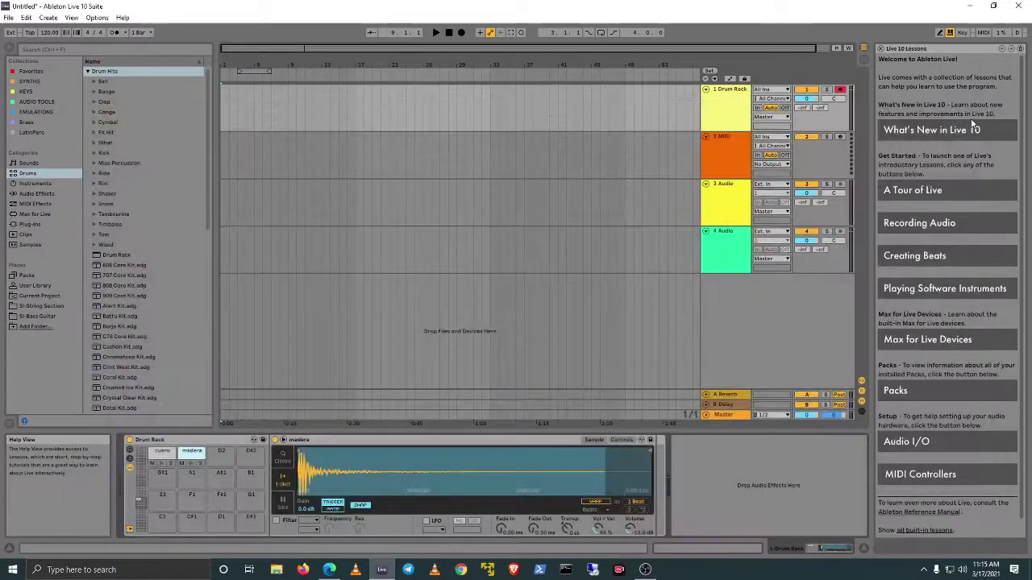
- Audition the cuero and madera pads with their previews and the computer MIDI keyboard
click(161, 467)
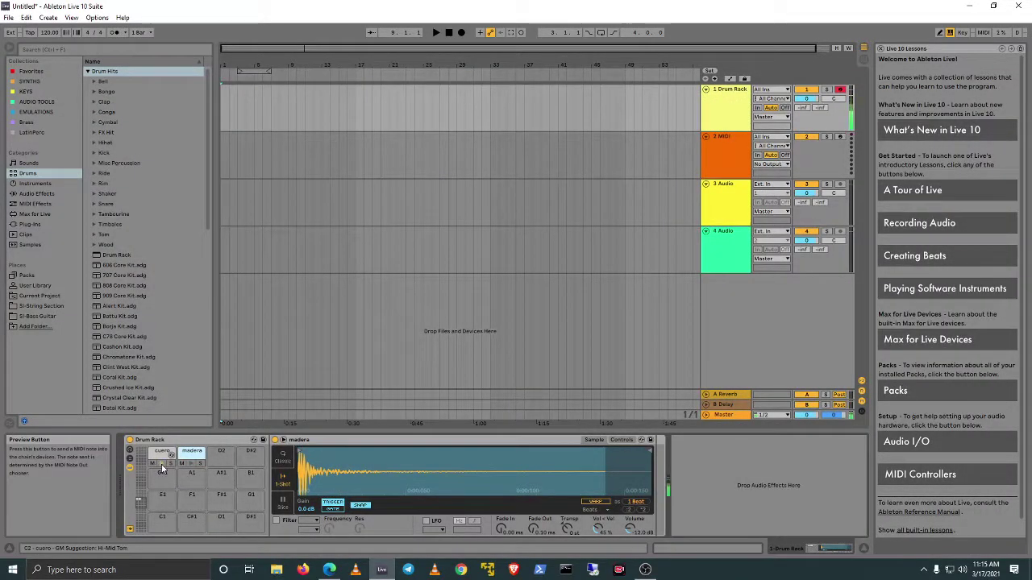
click(191, 469)
click(191, 469)
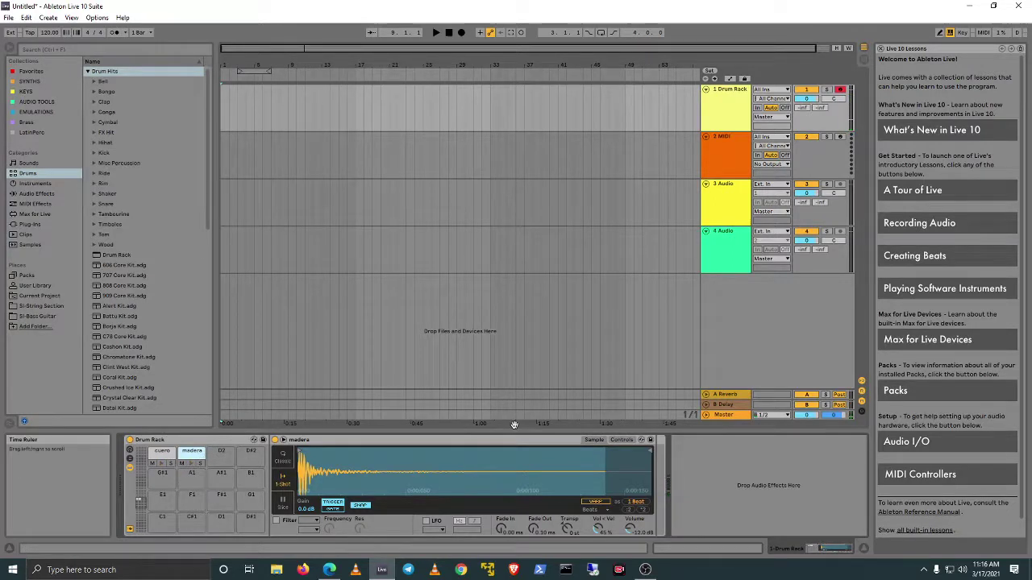
key(a)
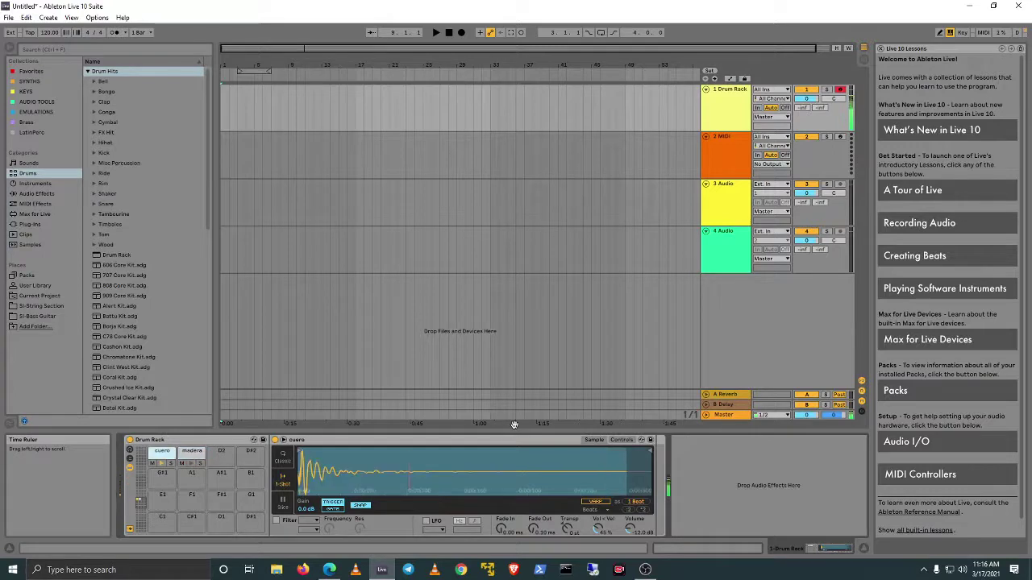
key(w)
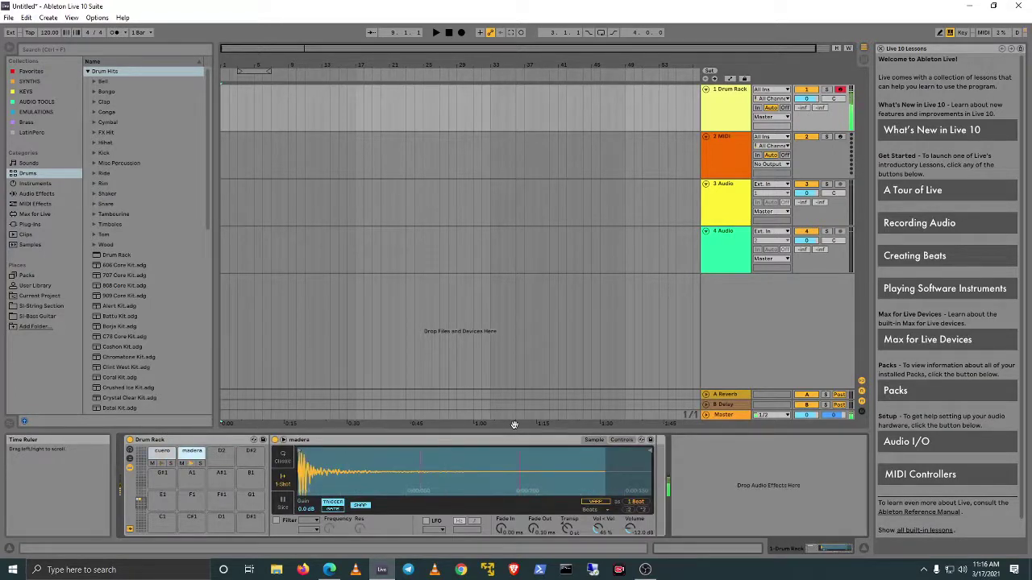
key(w)
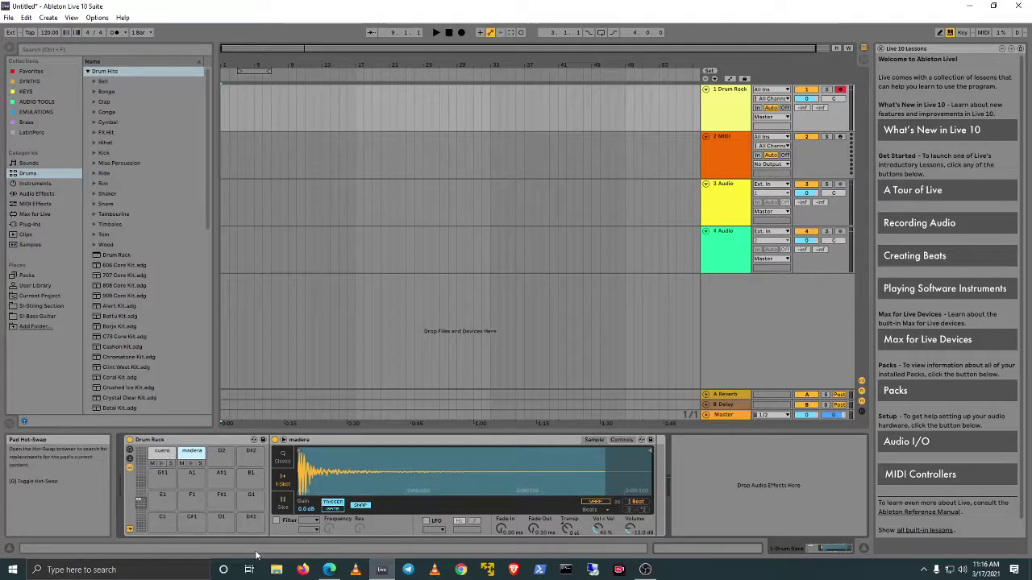
- View the Music > Samples > Furro folder in a narrowed File Explorer window beside the drum pads, and minimize it
click(275, 570)
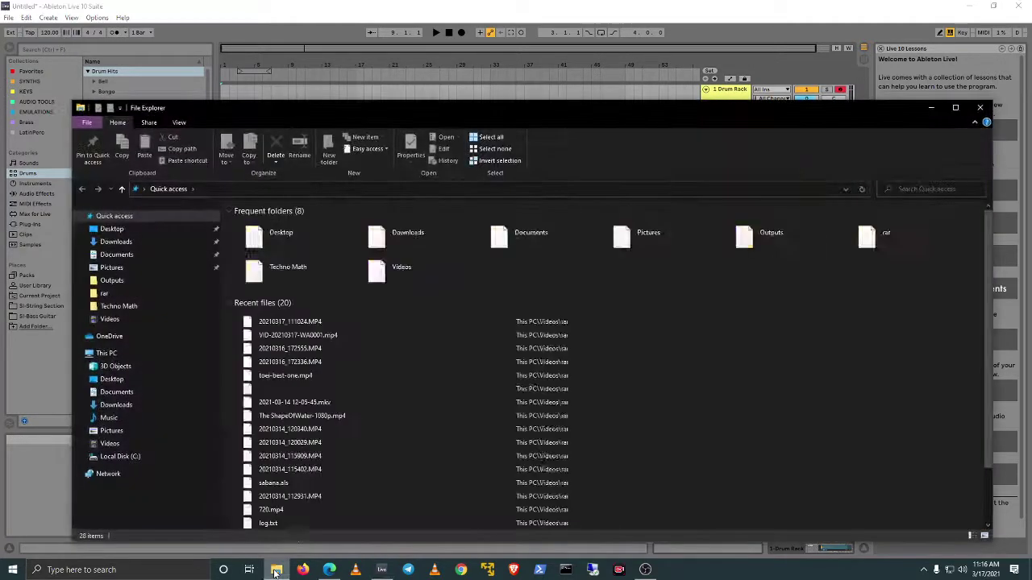
drag(507, 107, 582, 92)
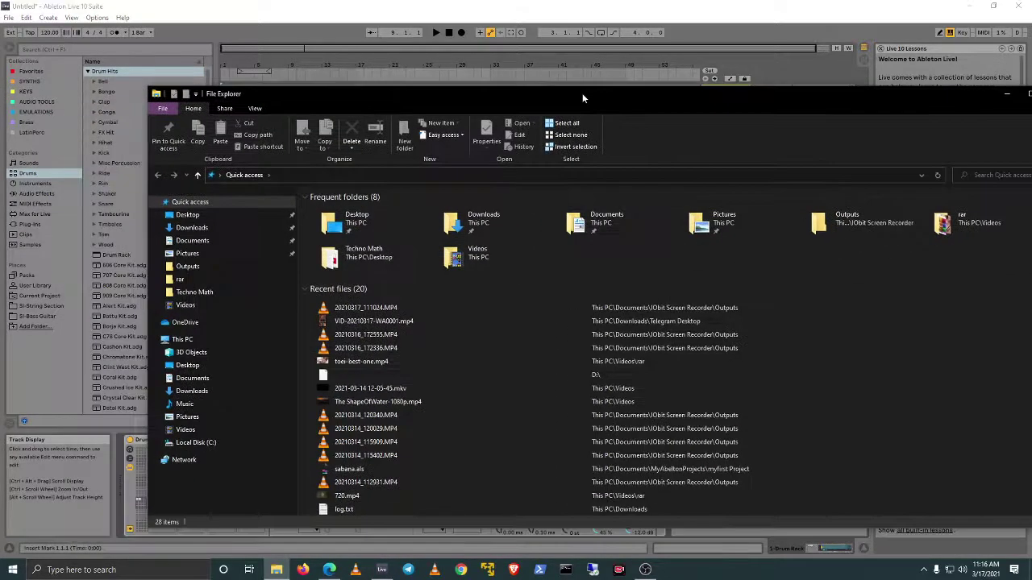
drag(146, 160, 653, 168)
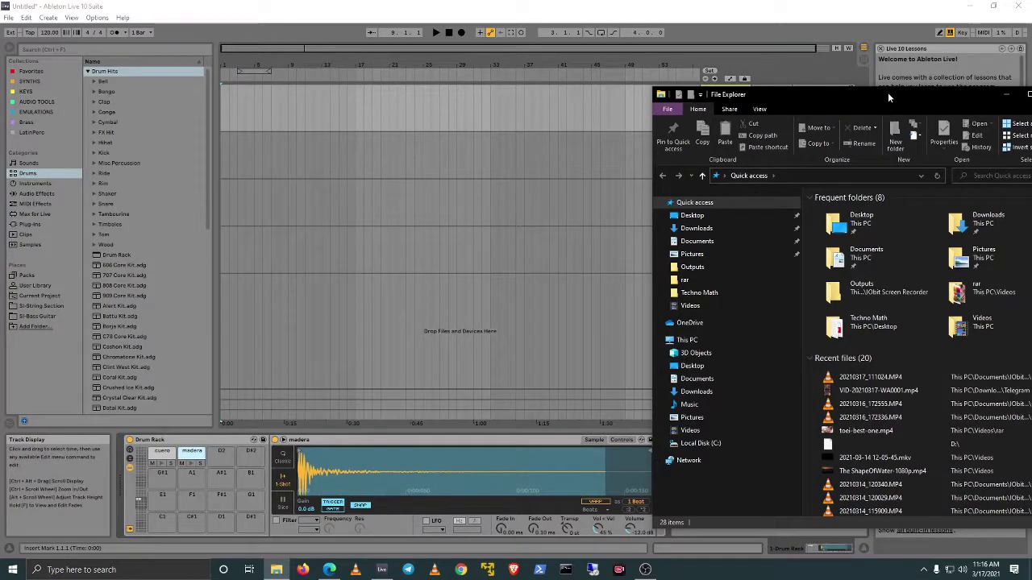
drag(887, 92, 779, 100)
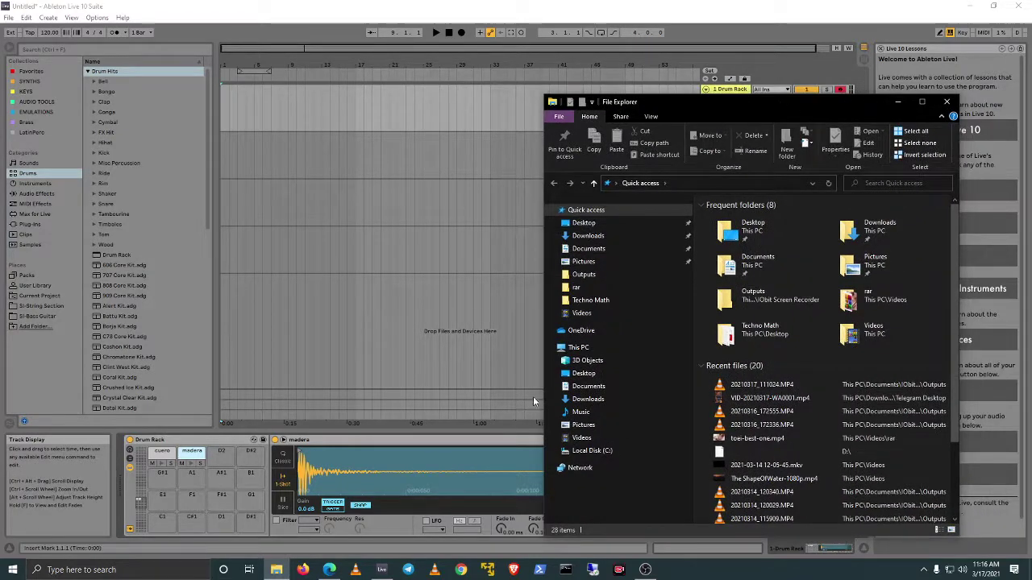
click(582, 413)
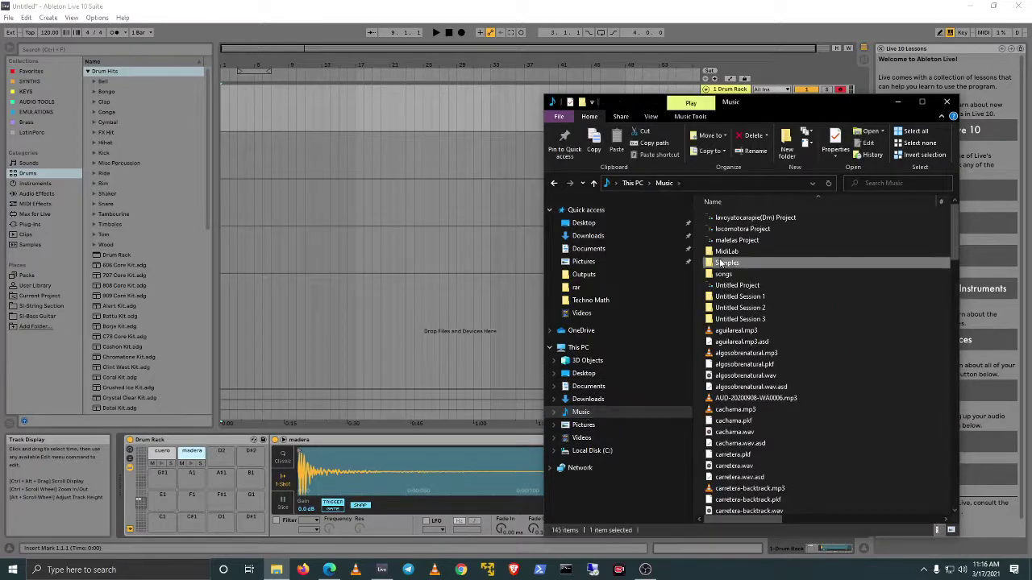
double_click(719, 262)
double_click(722, 230)
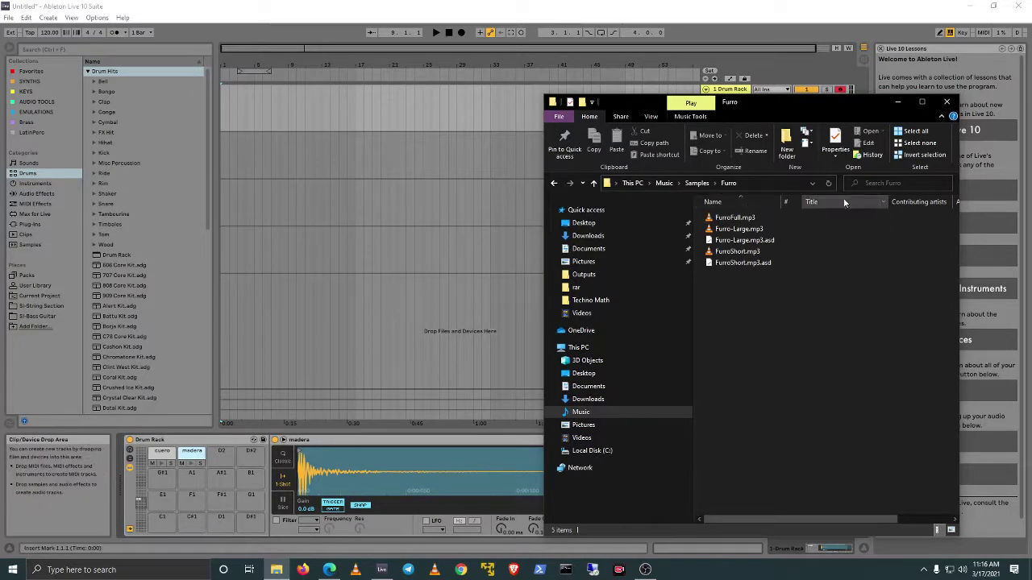
click(897, 103)
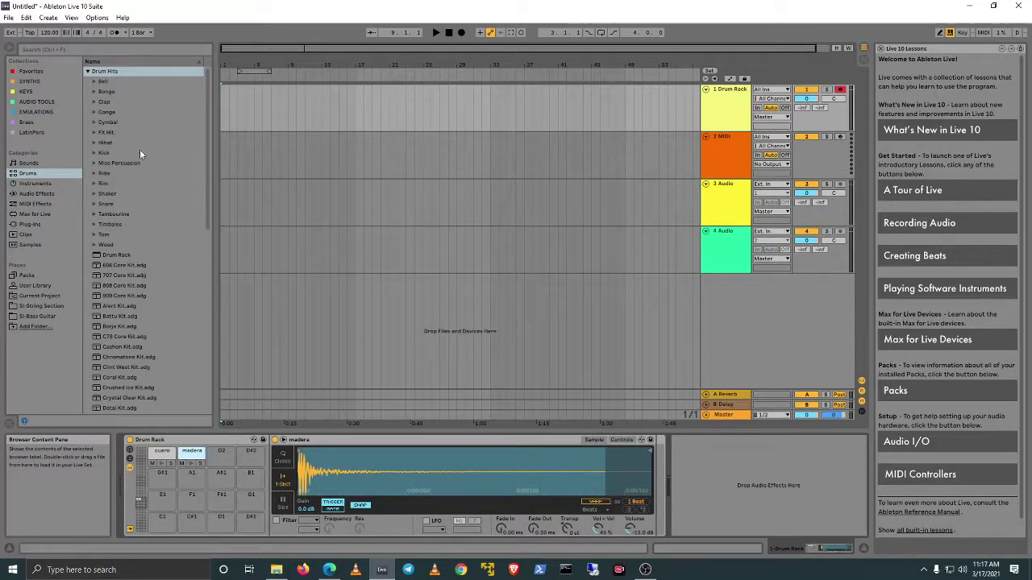
- Record a cuero and madera drum pattern from bar 1 to bar 7 on the 1 Drum Rack track and play it back from bar 2
click(120, 255)
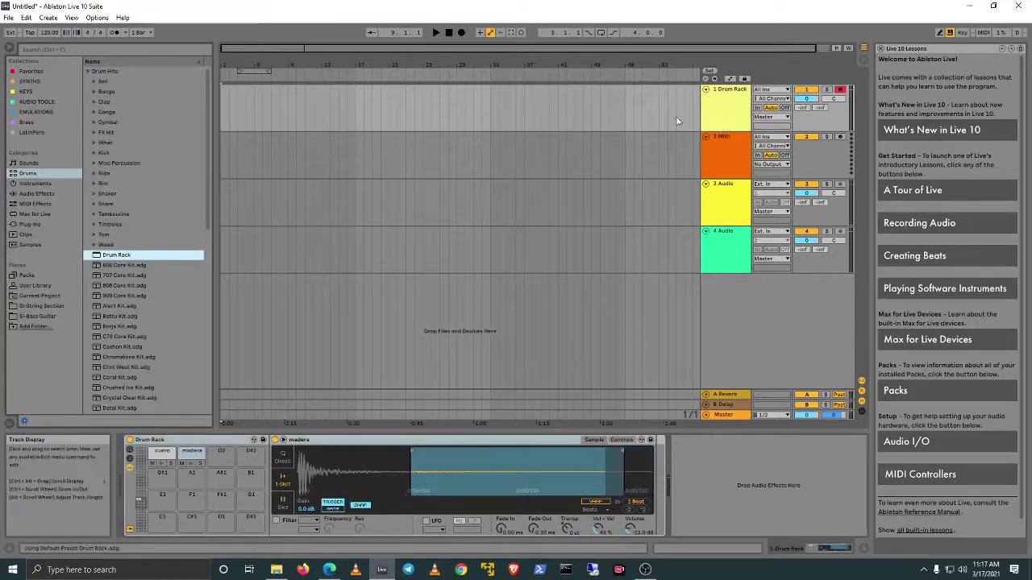
click(461, 33)
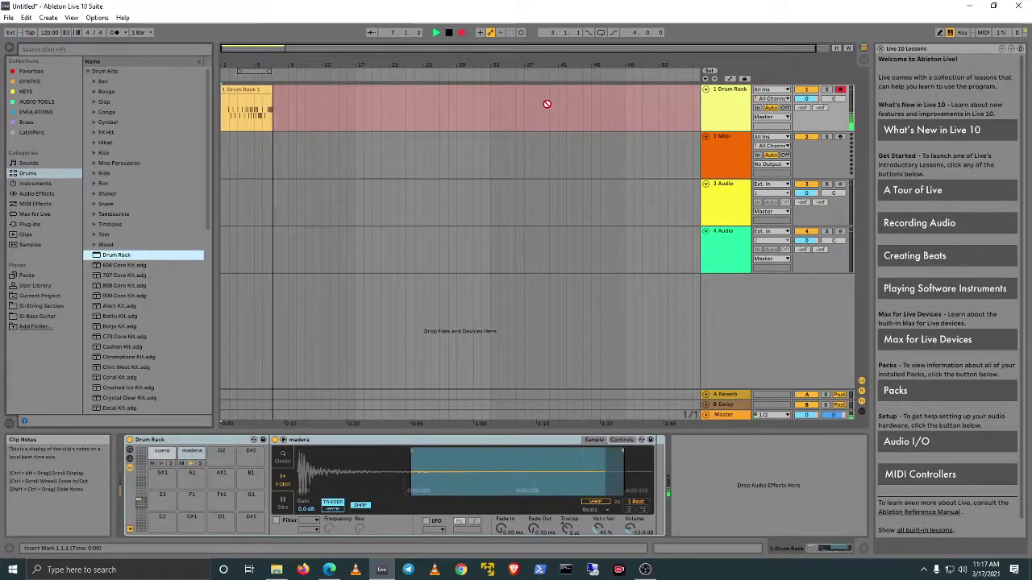
key(space)
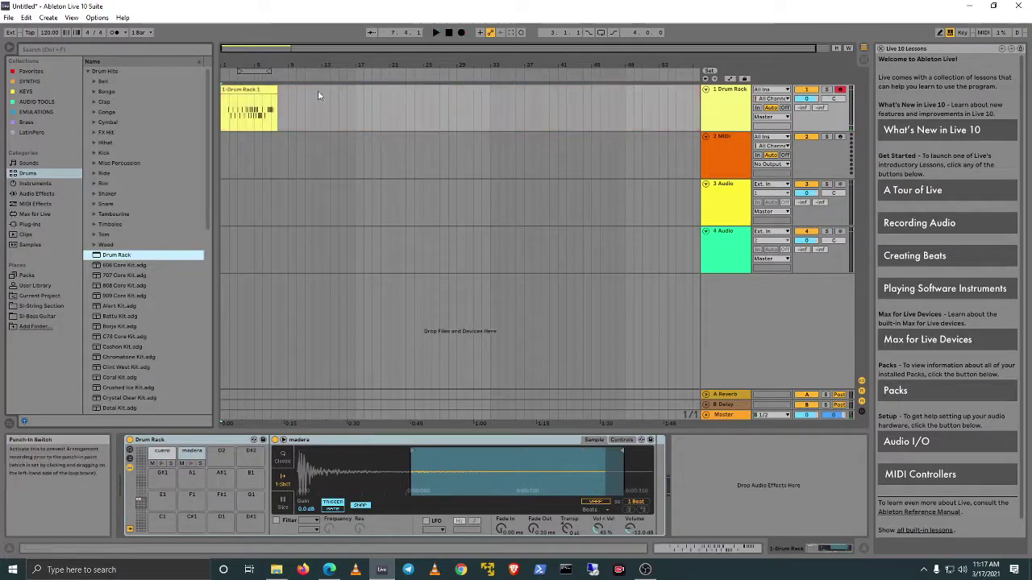
click(226, 129)
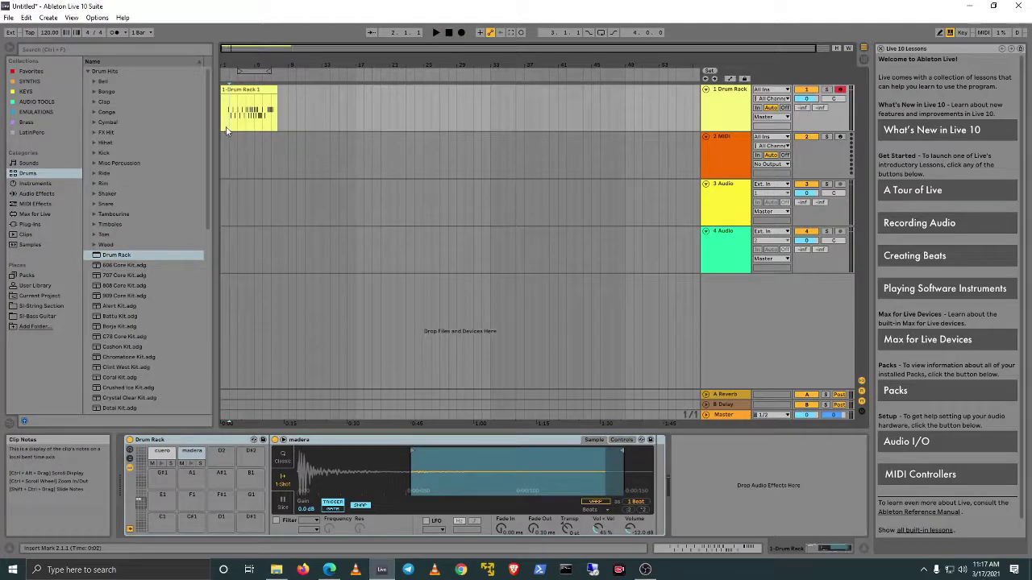
key(space)
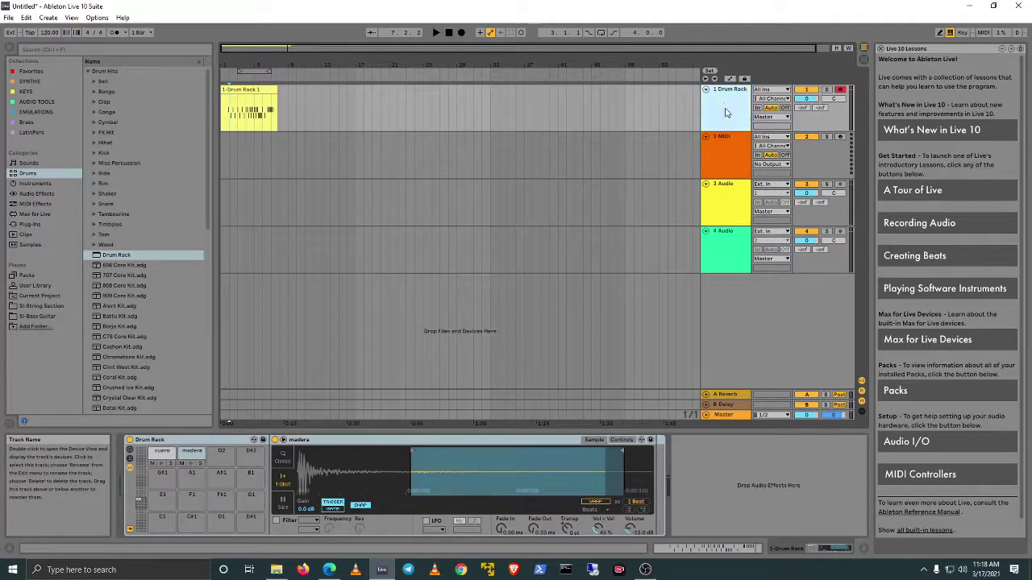
click(730, 159)
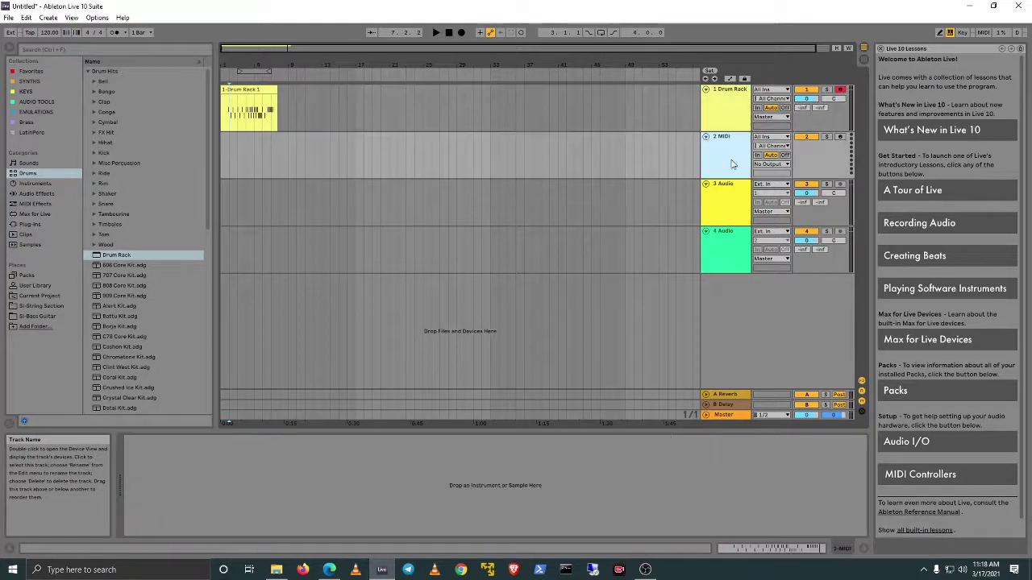
click(730, 201)
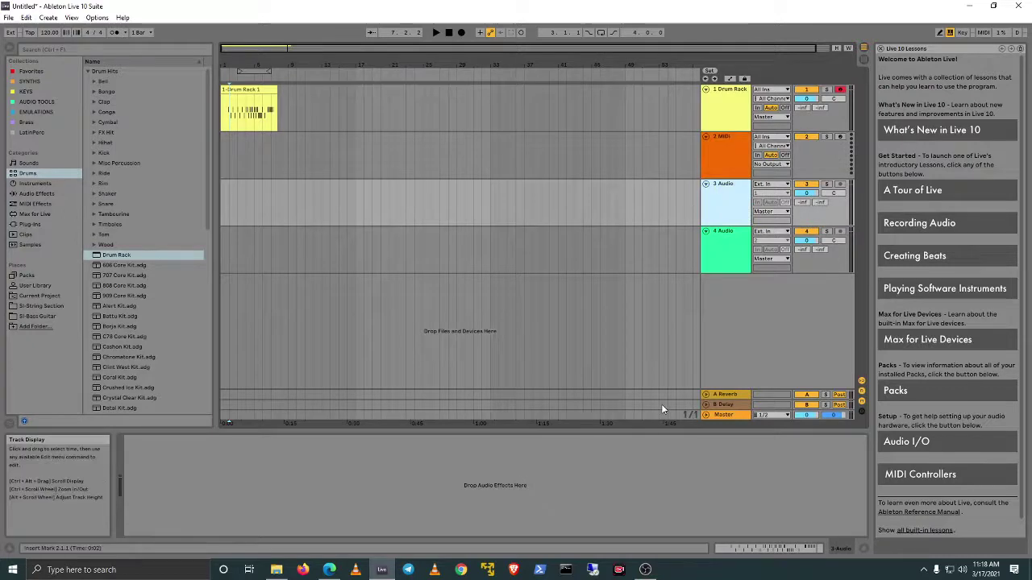
right_click(718, 205)
click(710, 310)
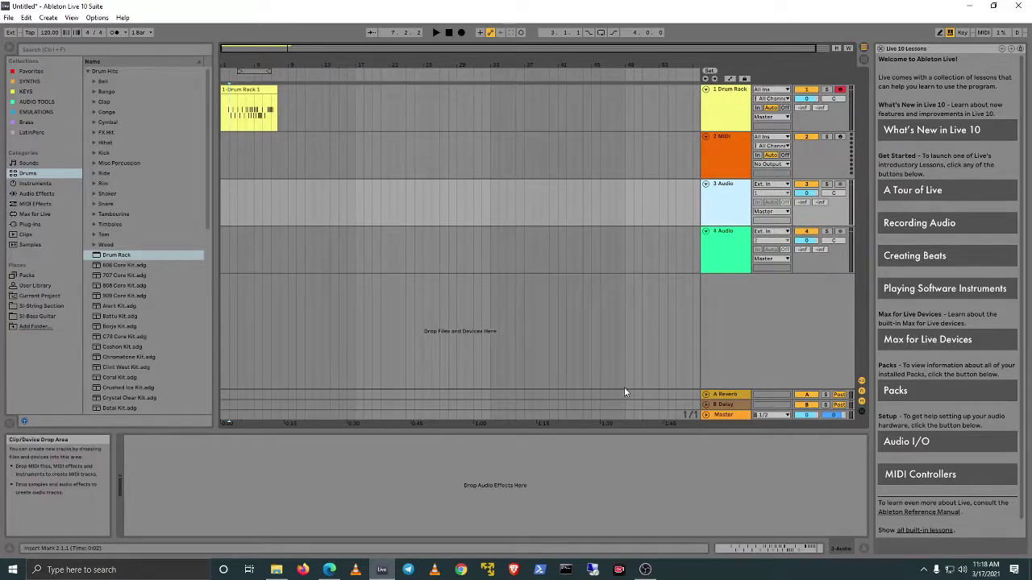
- Add a second Drum Rack on a new track below 4 Audio and audition its madera and cuero pads
drag(113, 255, 391, 281)
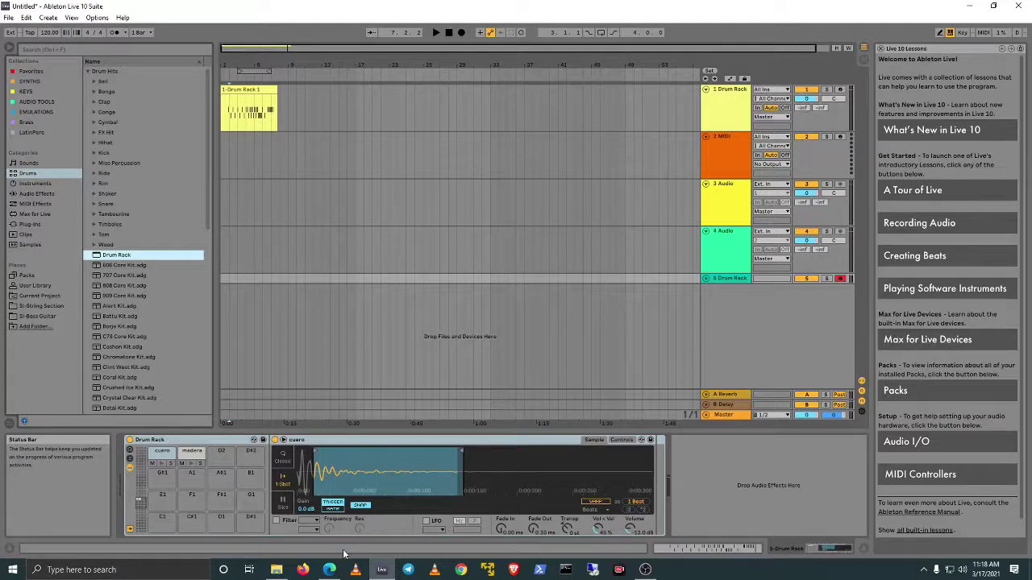
click(183, 467)
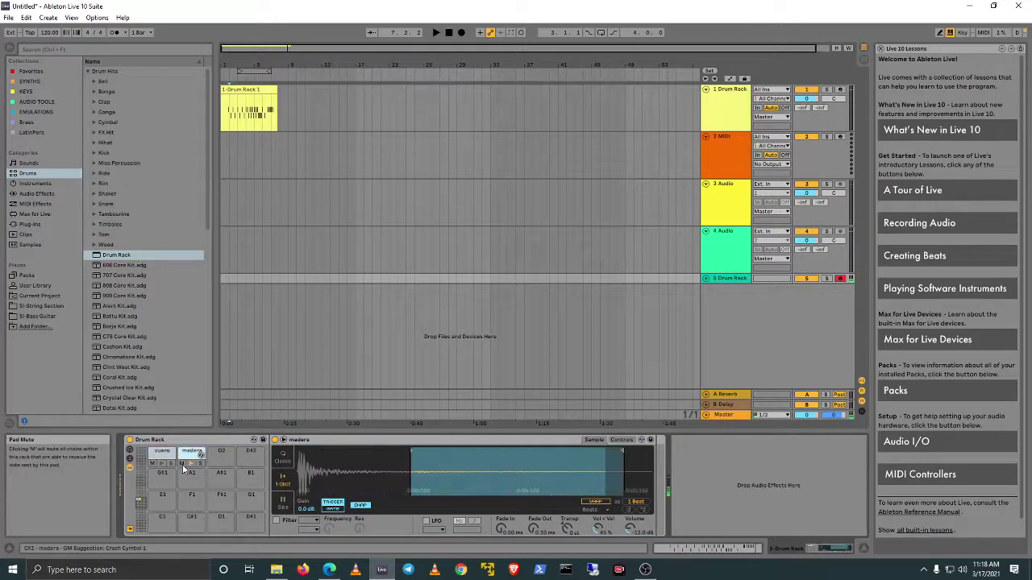
key(a)
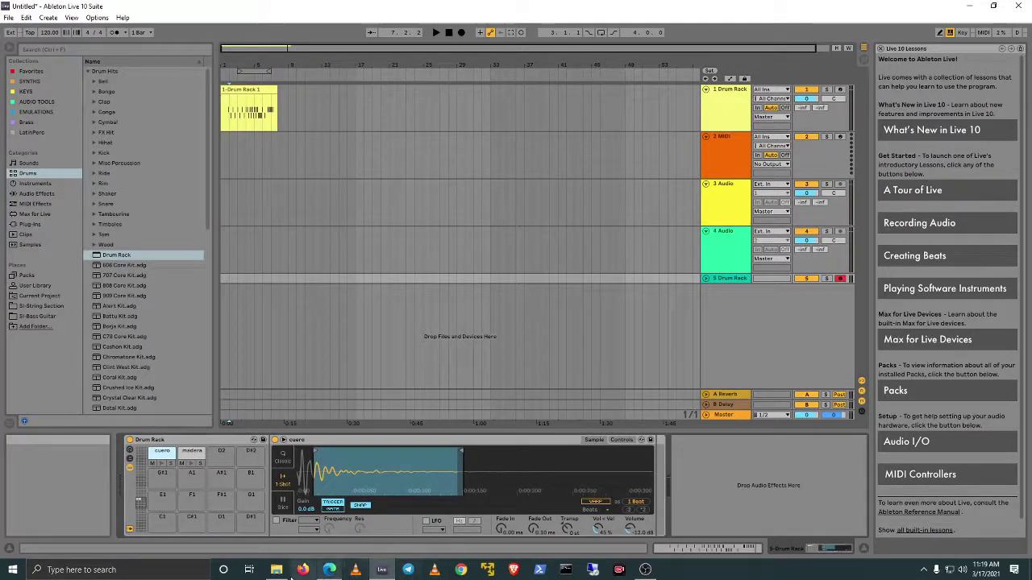
mouse_move(281, 573)
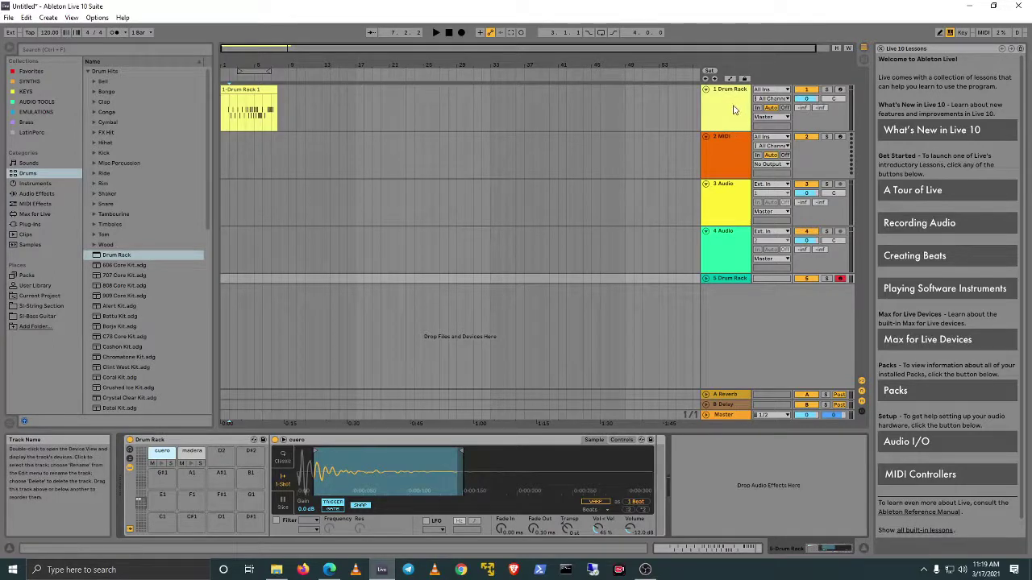
click(252, 120)
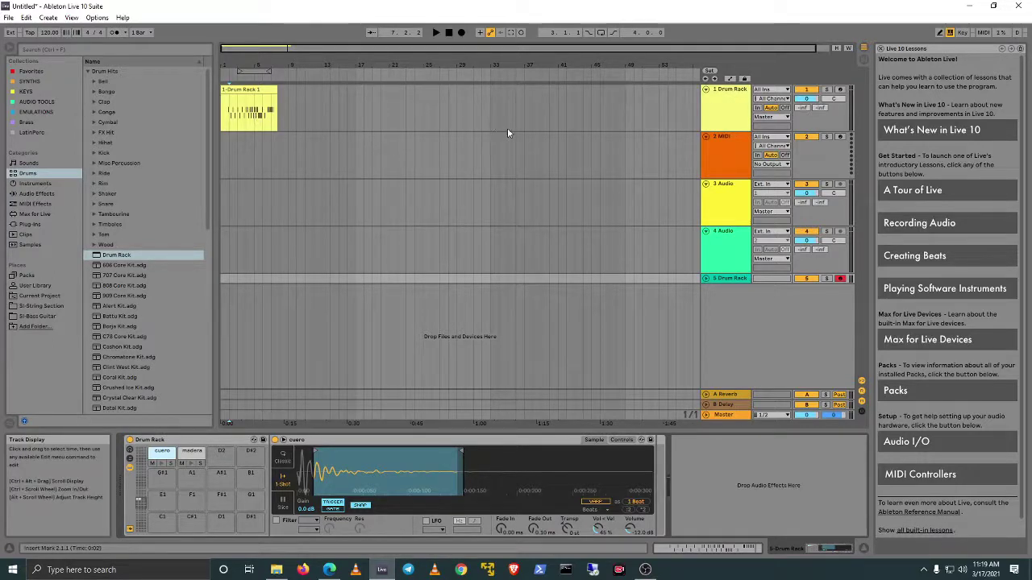